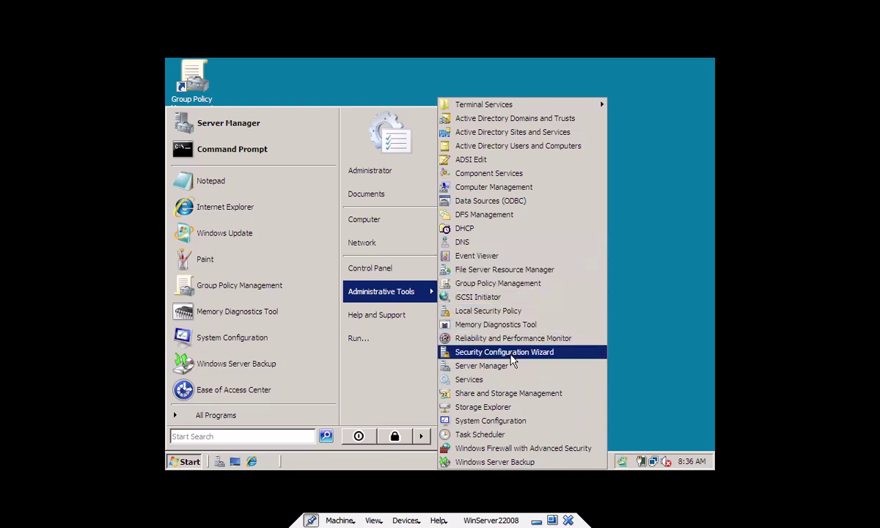
# Open Server Manager and start adding a role to the server, continuing to the server role selection.
pyautogui.click(269, 127)
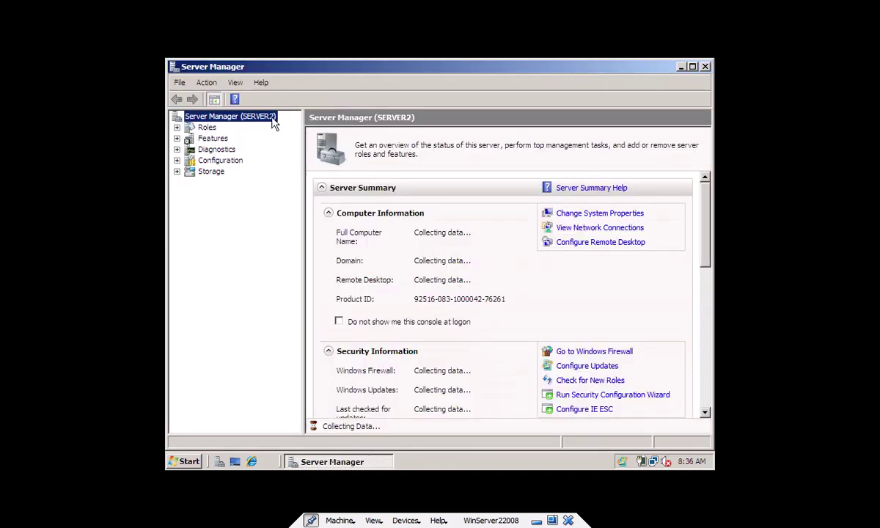
pyautogui.click(208, 128)
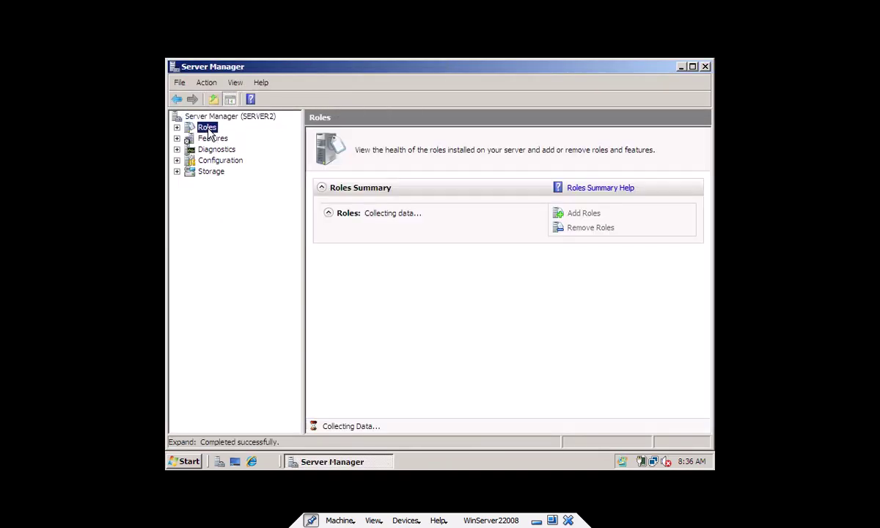
pyautogui.rightClick(207, 128)
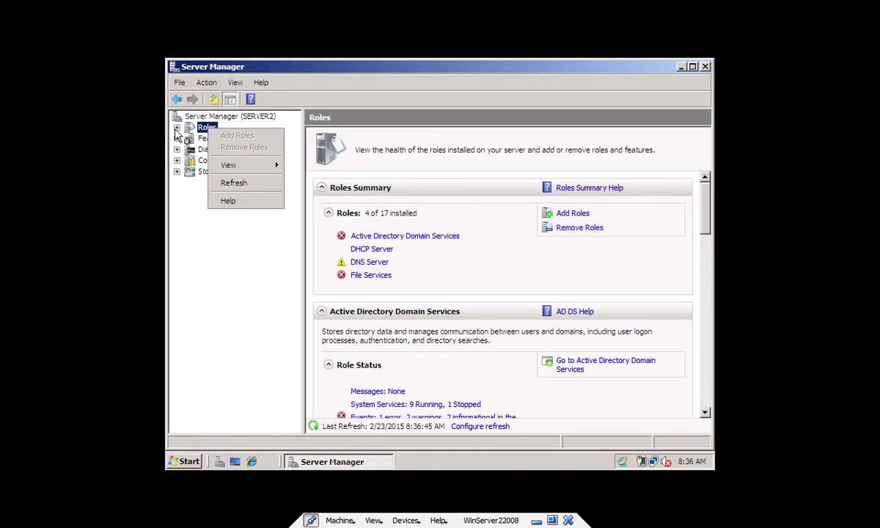
pyautogui.click(177, 127)
pyautogui.rightClick(211, 129)
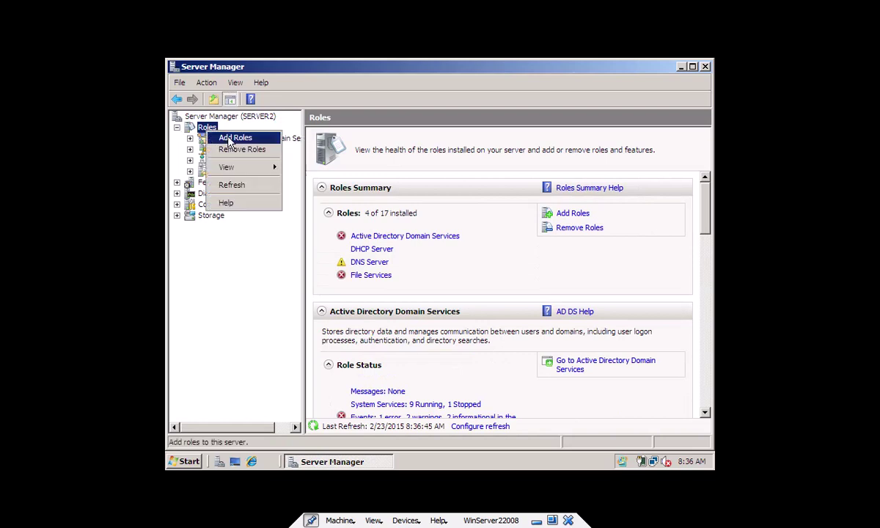
pyautogui.click(229, 139)
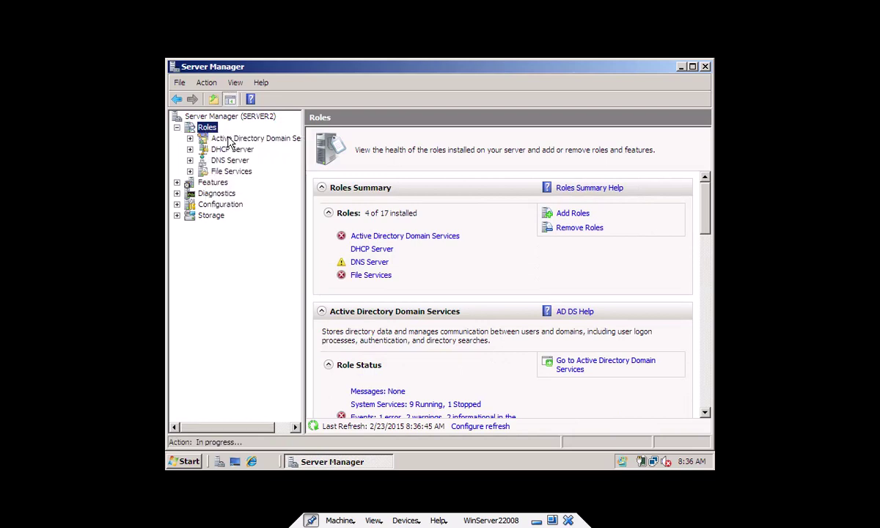
pyautogui.click(541, 443)
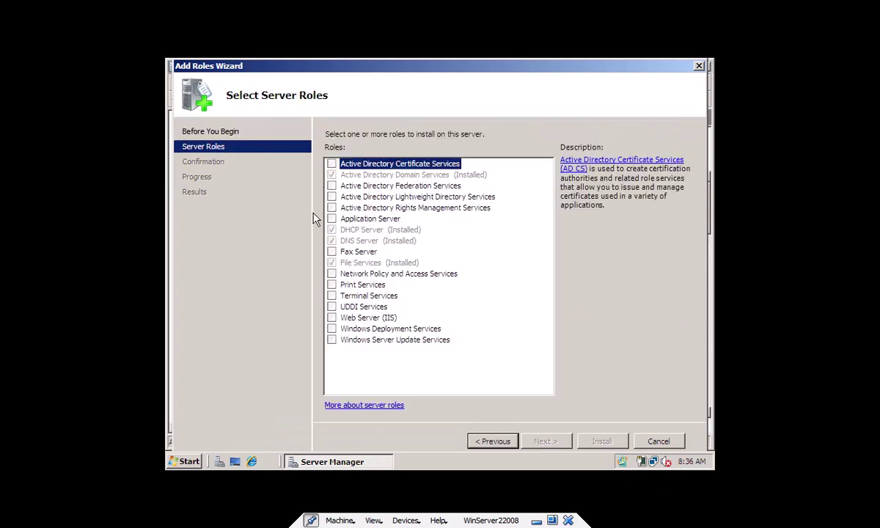
# Select the Web Server (IIS) role together with its required features and continue to its role services.
pyautogui.click(350, 319)
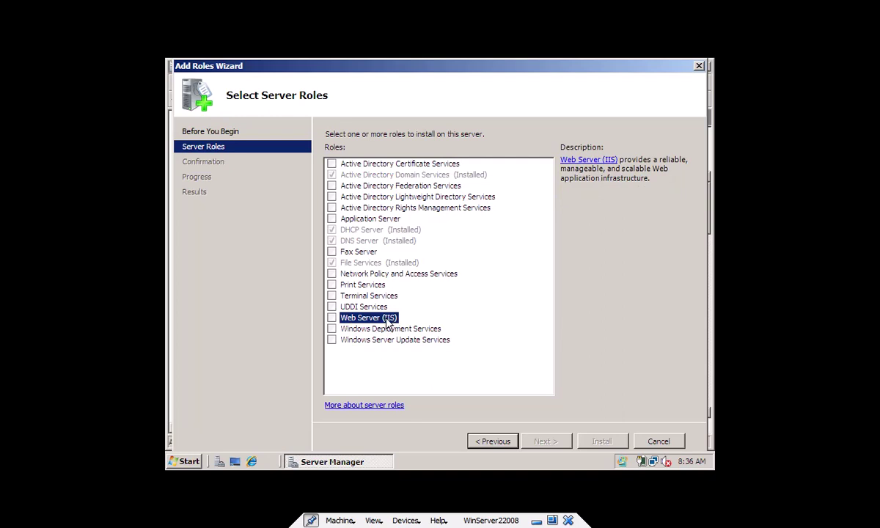
pyautogui.click(331, 317)
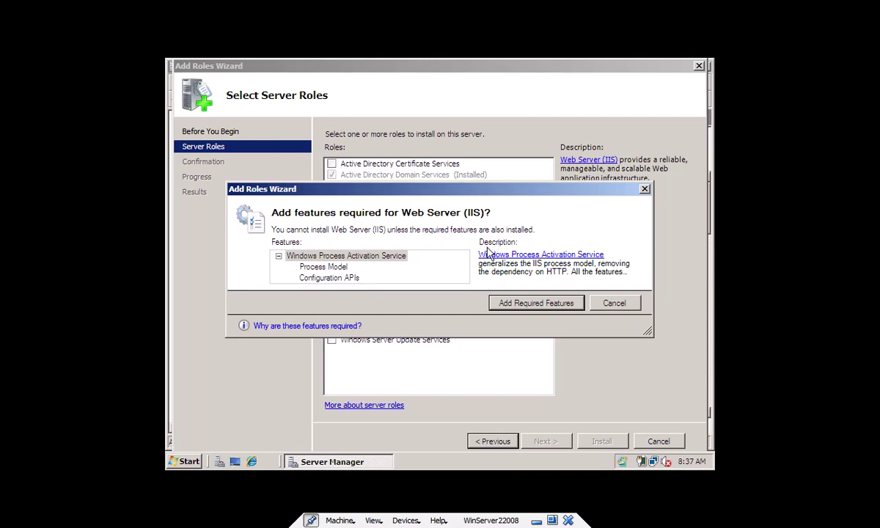
pyautogui.click(530, 304)
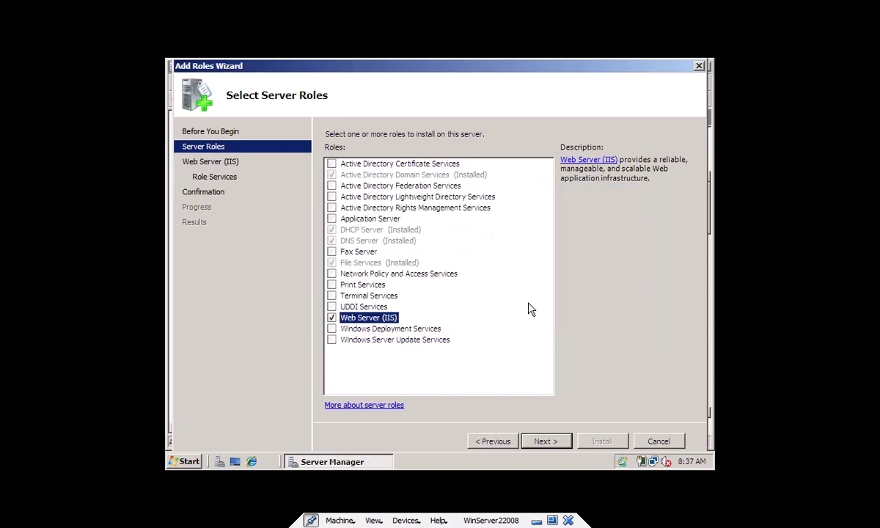
pyautogui.click(558, 440)
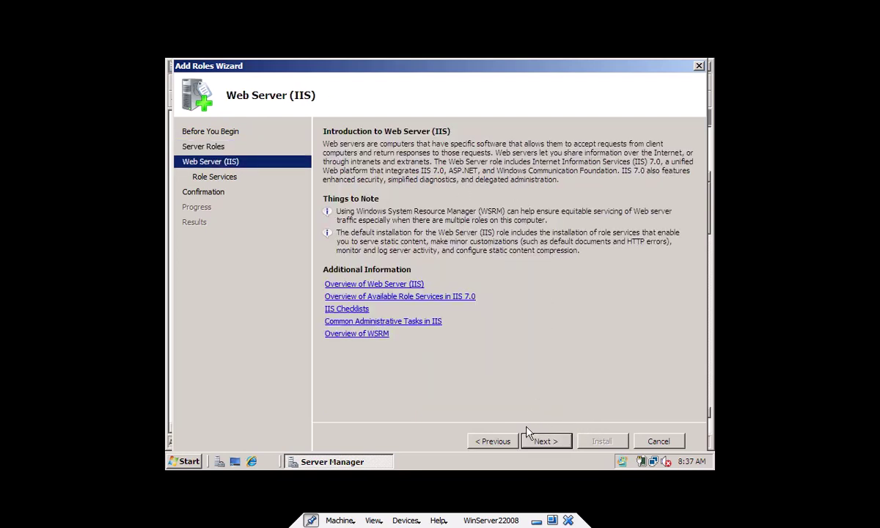
pyautogui.click(543, 440)
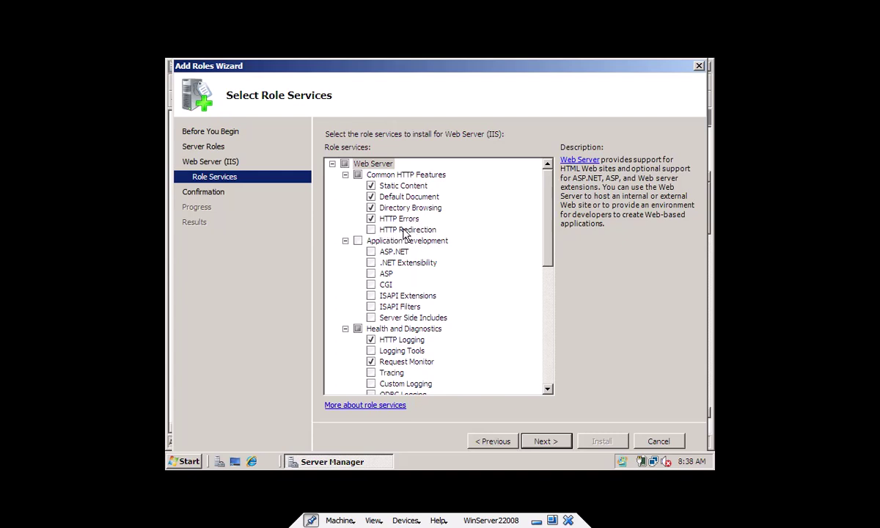
# Review the Web Server (IIS) role services and accept the default selection, leaving HTTP Redirection out.
pyautogui.click(371, 230)
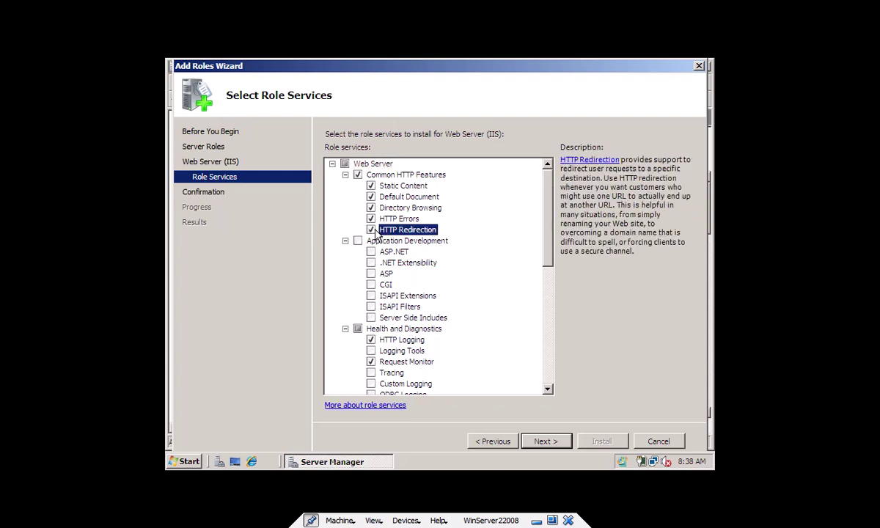
pyautogui.click(371, 229)
pyautogui.moveTo(547, 220); pyautogui.dragTo(530, 350)
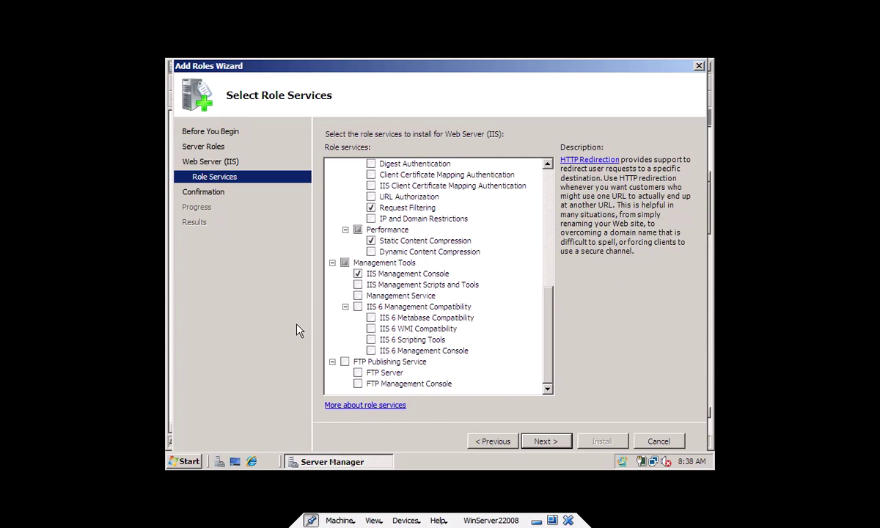
pyautogui.scroll(1, 551, 343)
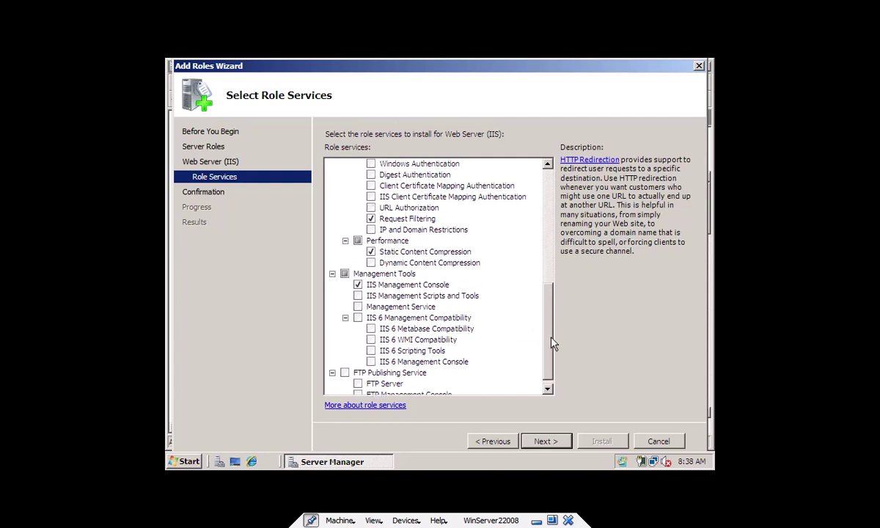
pyautogui.moveTo(551, 343); pyautogui.dragTo(539, 216)
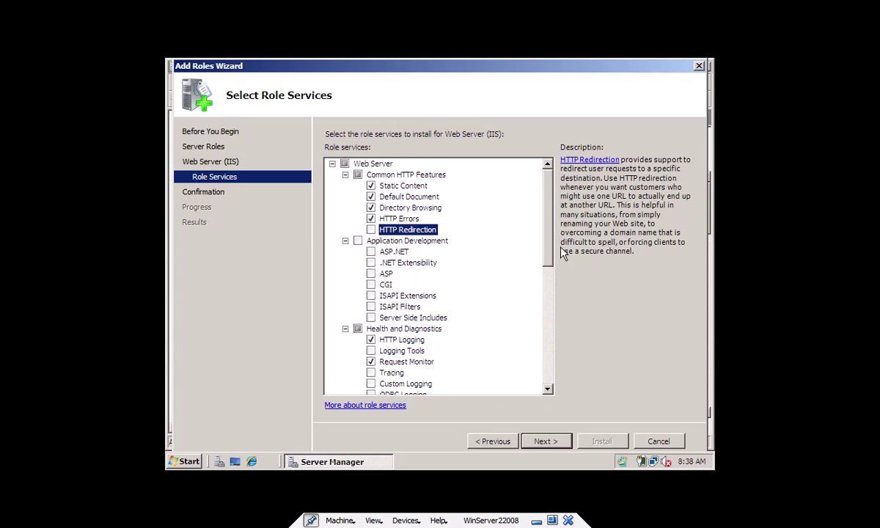
pyautogui.scroll(-8, 533, 370)
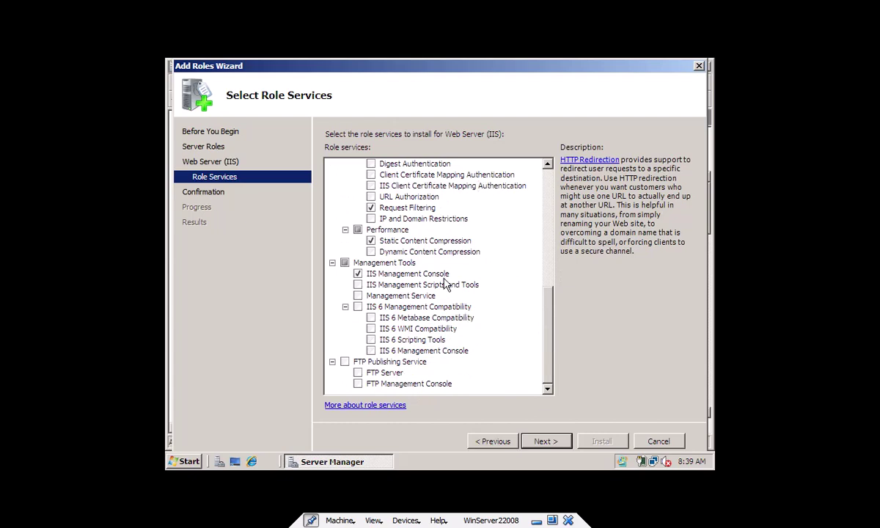
pyautogui.click(552, 445)
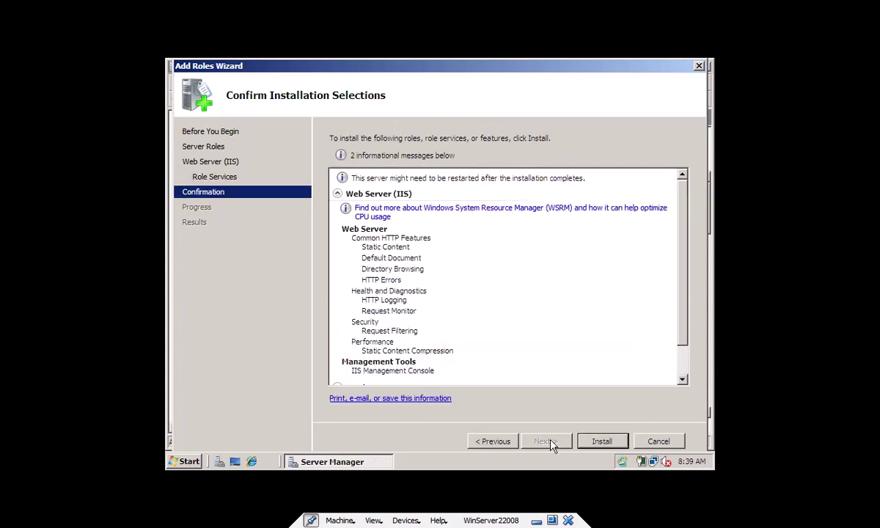
# Review the installation selections, install the Web Server (IIS) role, and close the wizard once the installation is finished.
pyautogui.moveTo(682, 289); pyautogui.dragTo(682, 321)
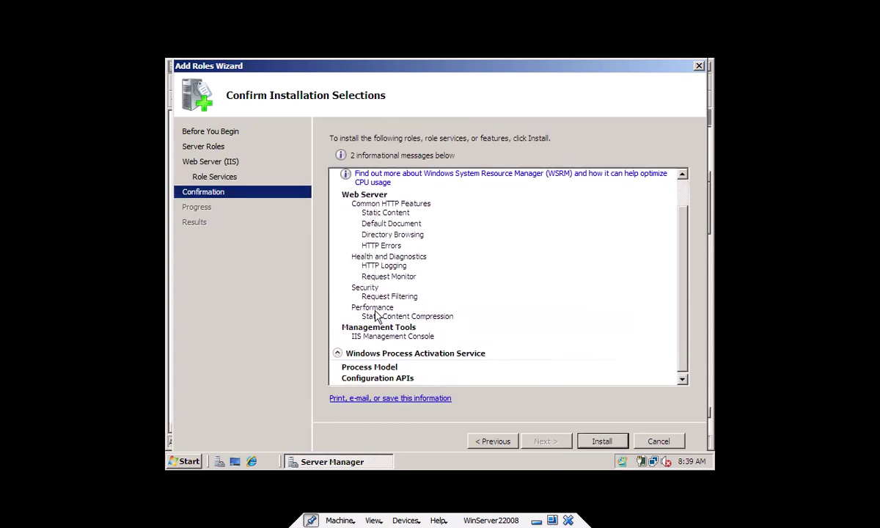
pyautogui.click(598, 444)
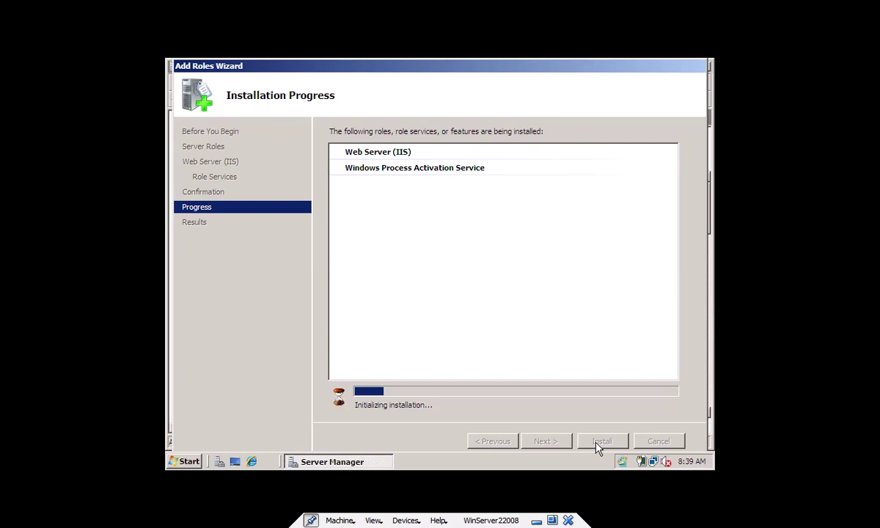
pyautogui.click(536, 521)
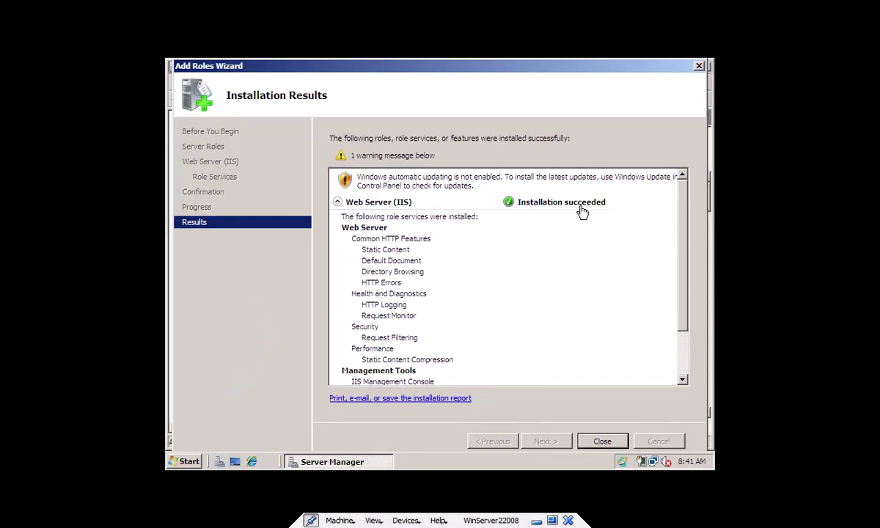
pyautogui.moveTo(682, 256); pyautogui.dragTo(685, 320)
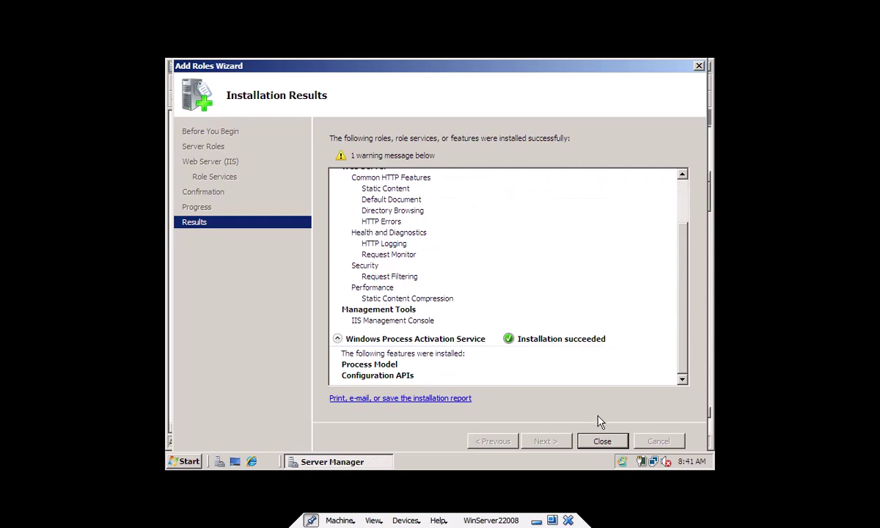
pyautogui.click(597, 443)
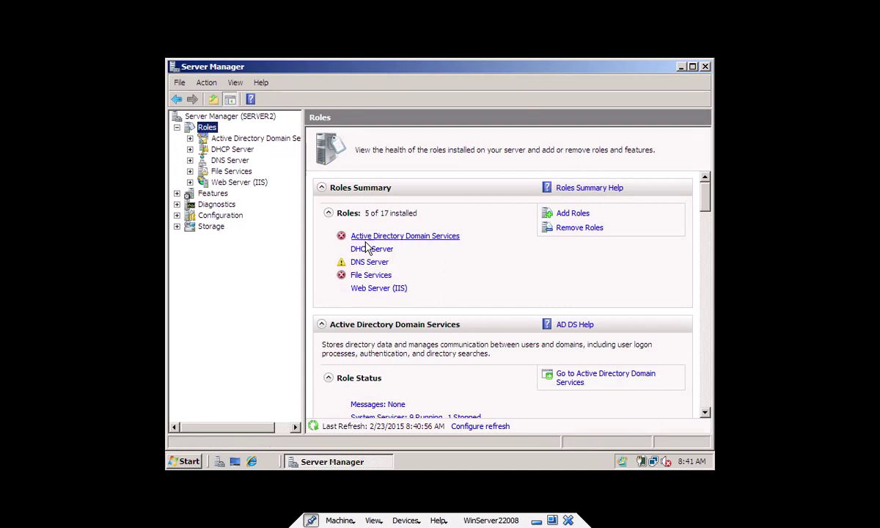
# Inspect the SERVER2 connection and its child nodes in Internet Information Services (IIS) Manager, and close the manager.
pyautogui.click(185, 461)
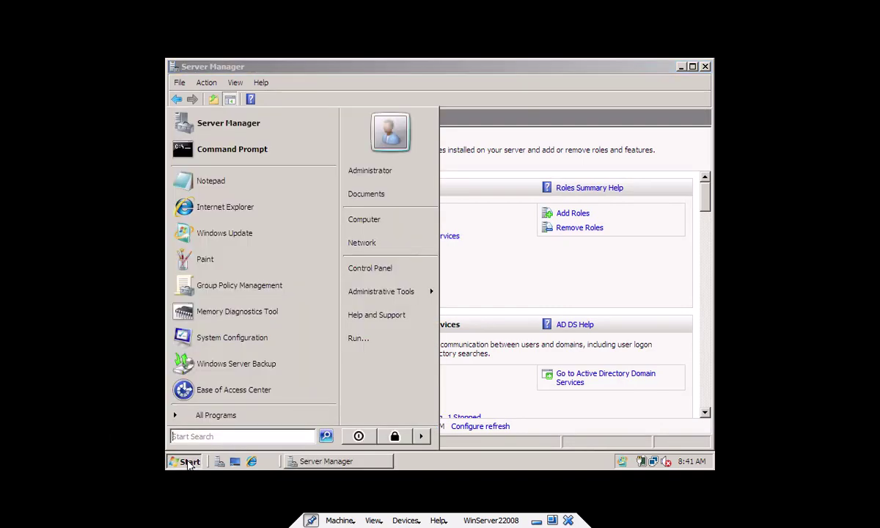
pyautogui.moveTo(390, 294)
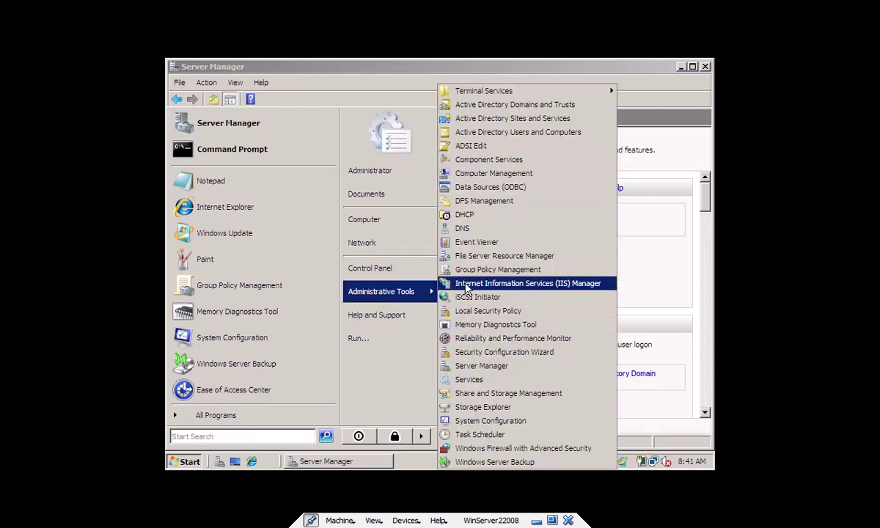
pyautogui.click(592, 289)
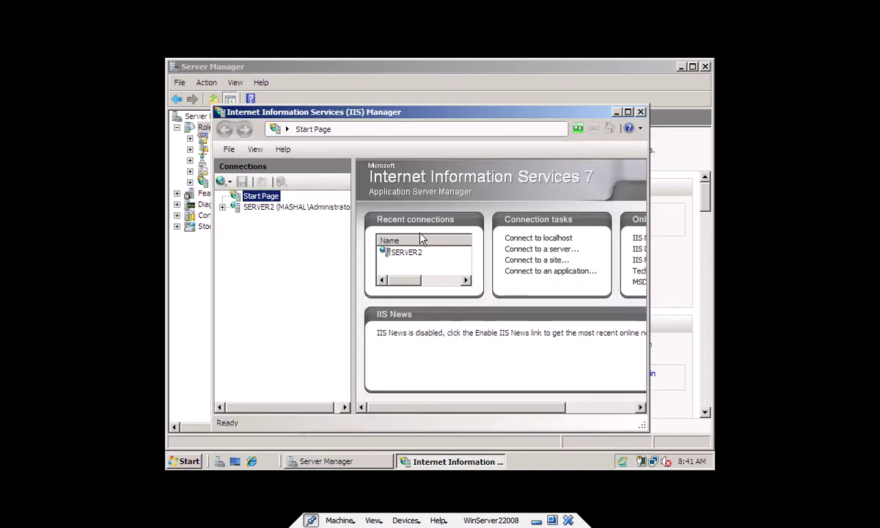
pyautogui.doubleClick(390, 112)
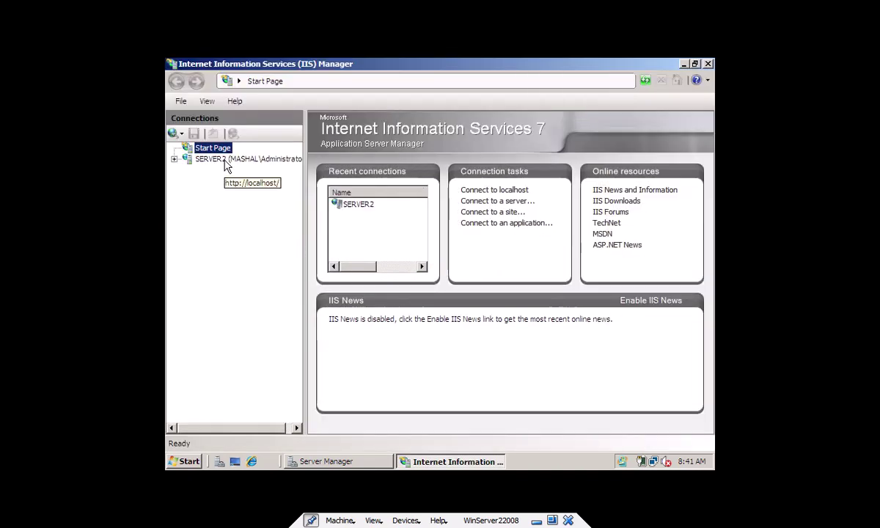
pyautogui.click(176, 160)
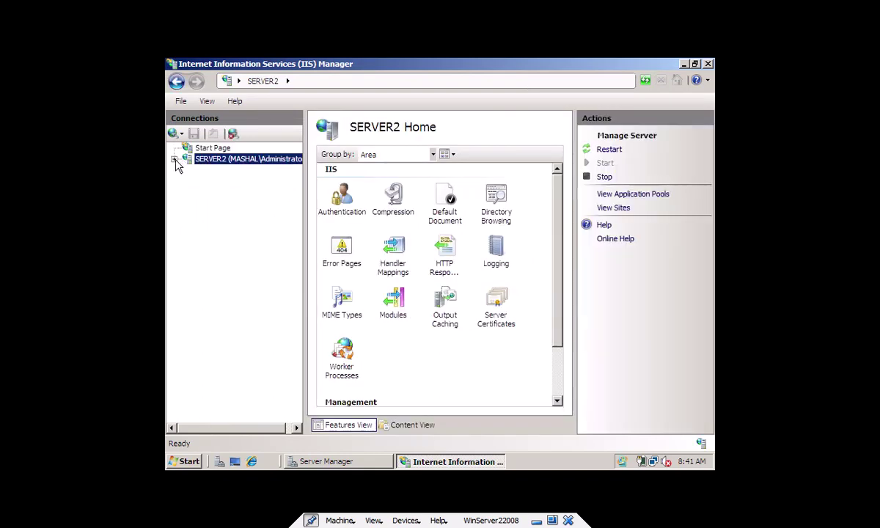
pyautogui.click(175, 159)
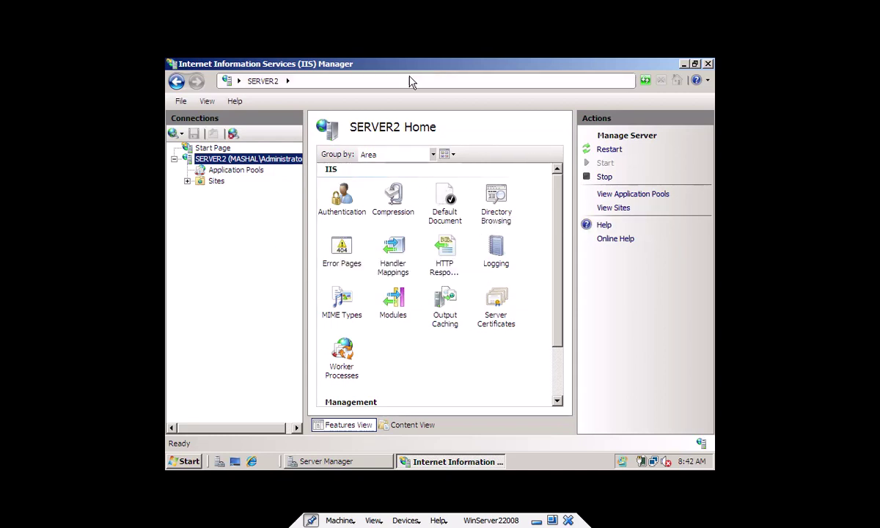
pyautogui.click(708, 64)
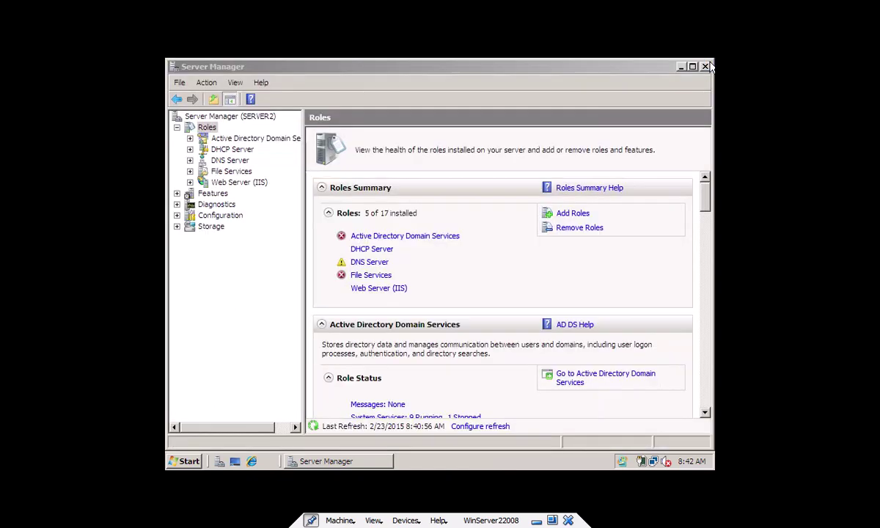